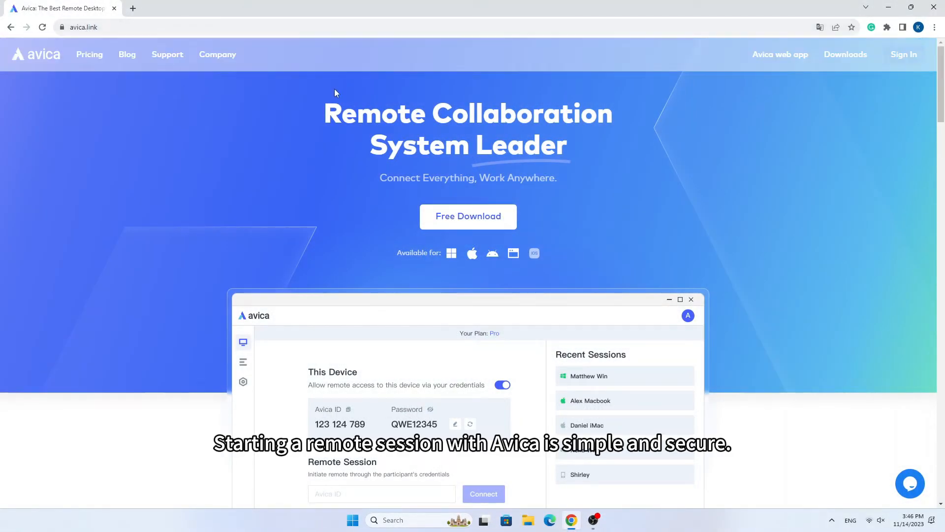
- Download the Avica Windows installer from avica.link via Free Download
{"action": "left_click", "coordinate": [456, 222]}
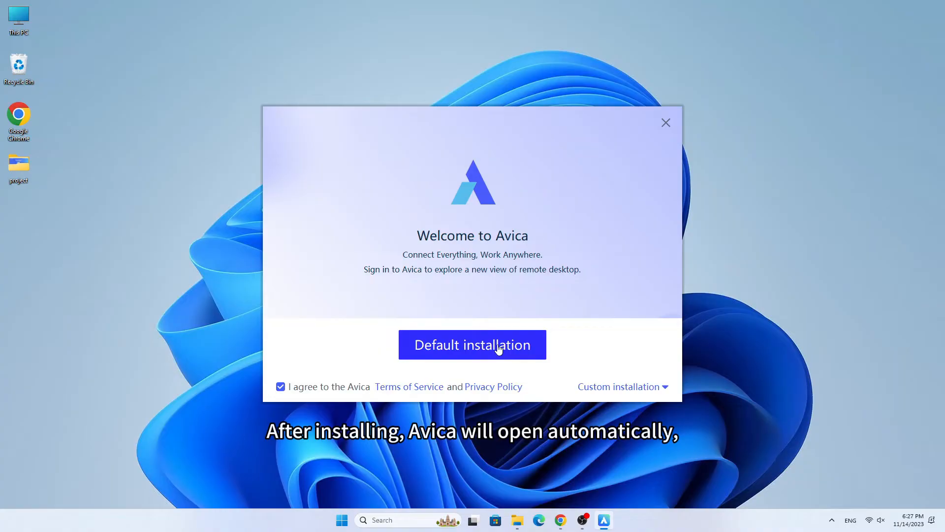
- Run the default installation, then sign in with Remember me ticked to reach the dashboard
{"action": "left_click", "coordinate": [497, 344]}
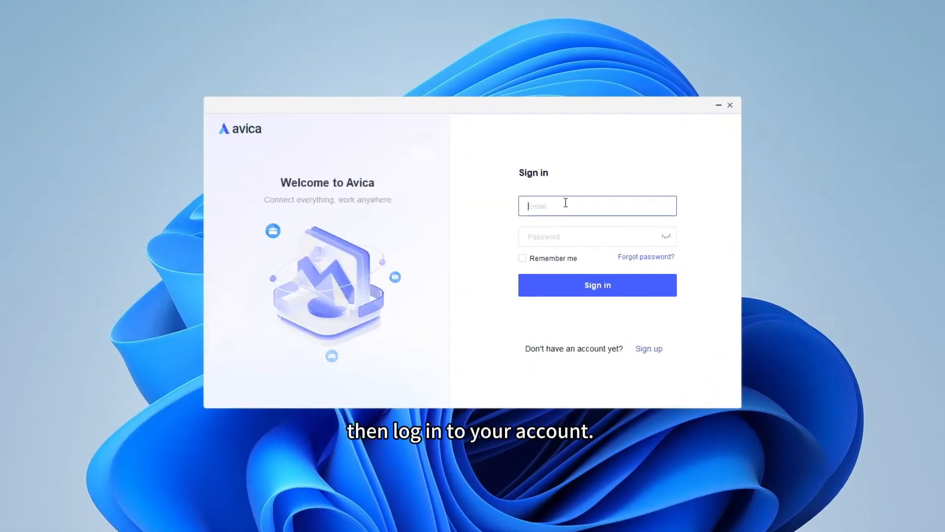
{"action": "left_click", "coordinate": [523, 258]}
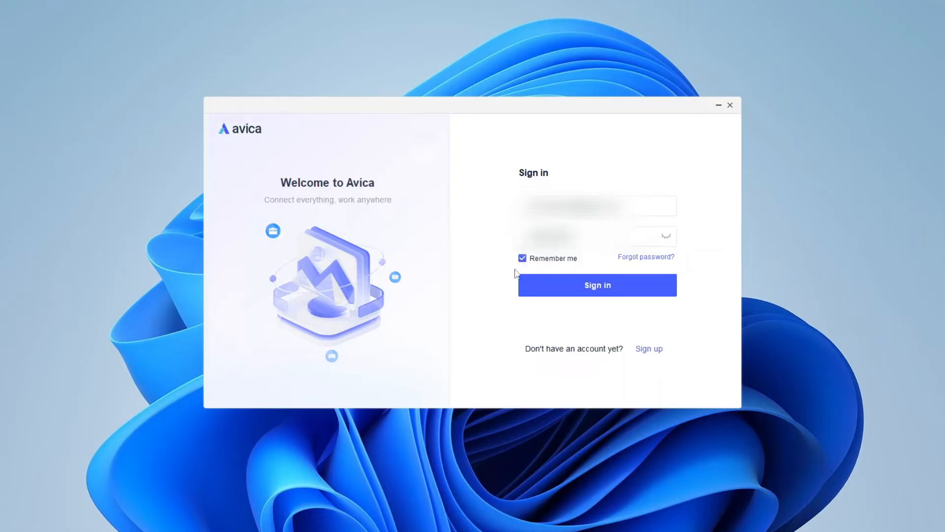
{"action": "left_click", "coordinate": [560, 287]}
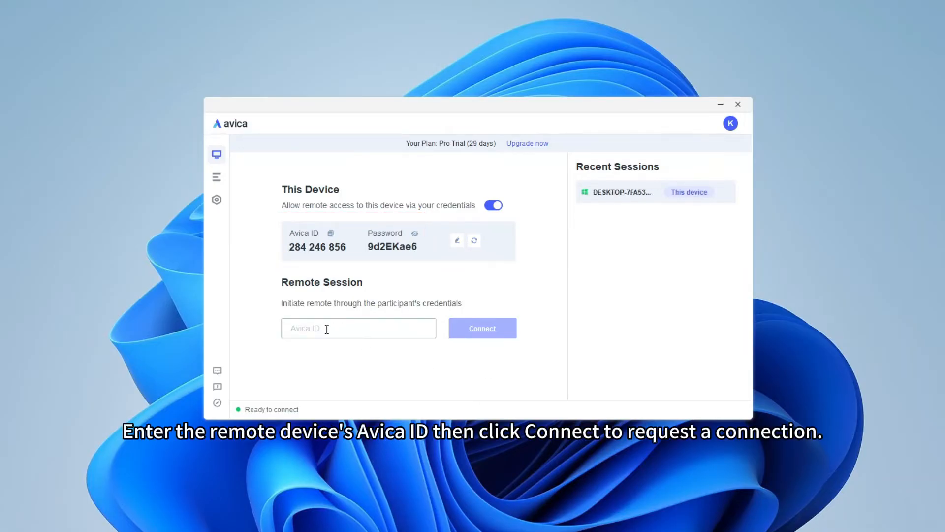
{"action": "type", "text": "541 23"}
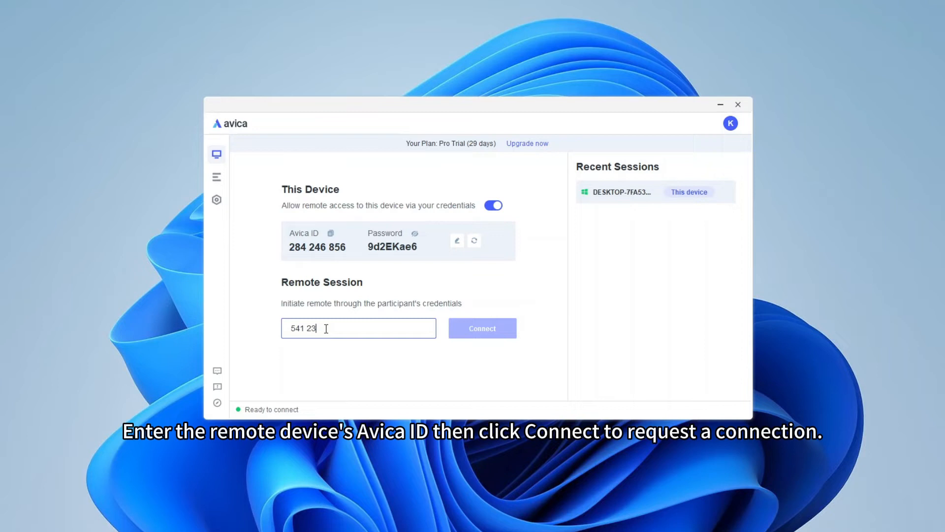
{"action": "type", "text": "76"}
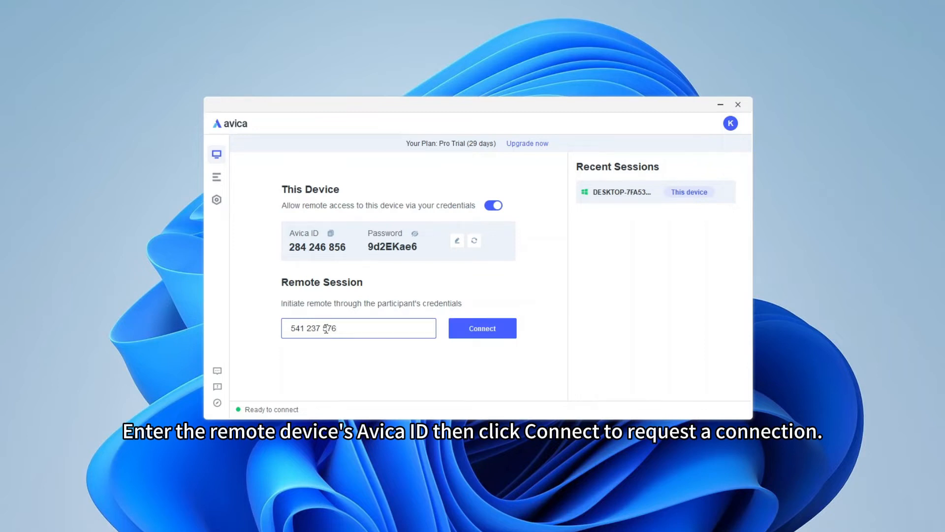
{"action": "left_click", "coordinate": [481, 328]}
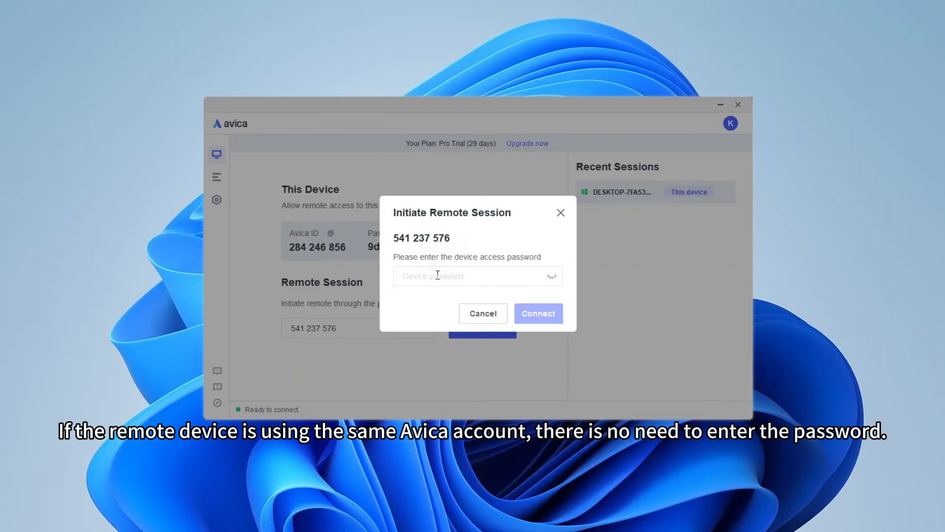
- Enter the device access password and connect, showing the remote Mac desktop
{"action": "left_click", "coordinate": [438, 275]}
{"action": "type", "text": "password"}
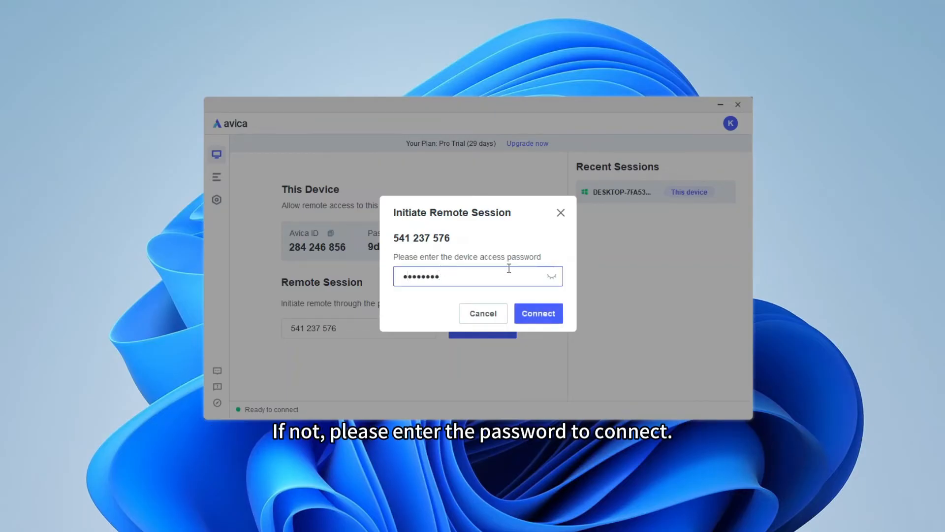
{"action": "left_click", "coordinate": [549, 315]}
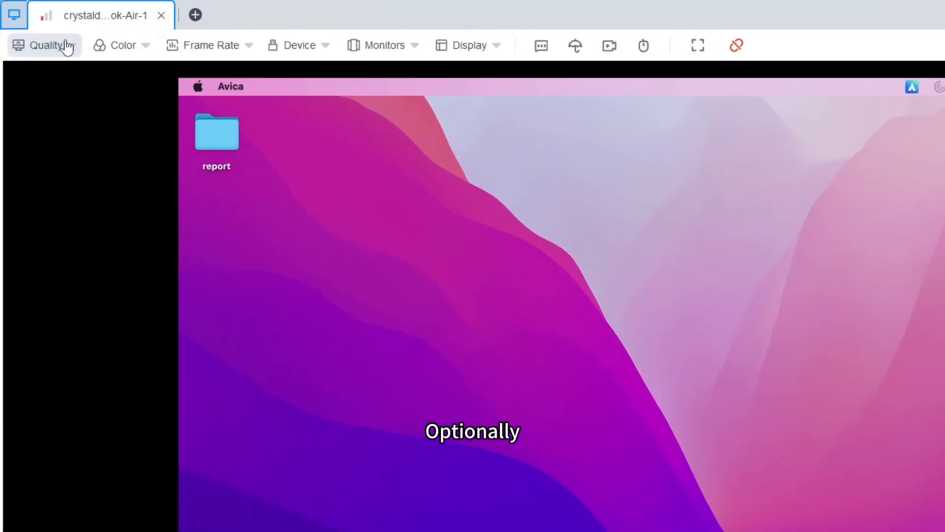
- Show the session's Quality options (HD current), then the Frame Rate options (30 FPS current)
{"action": "left_click", "coordinate": [34, 30]}
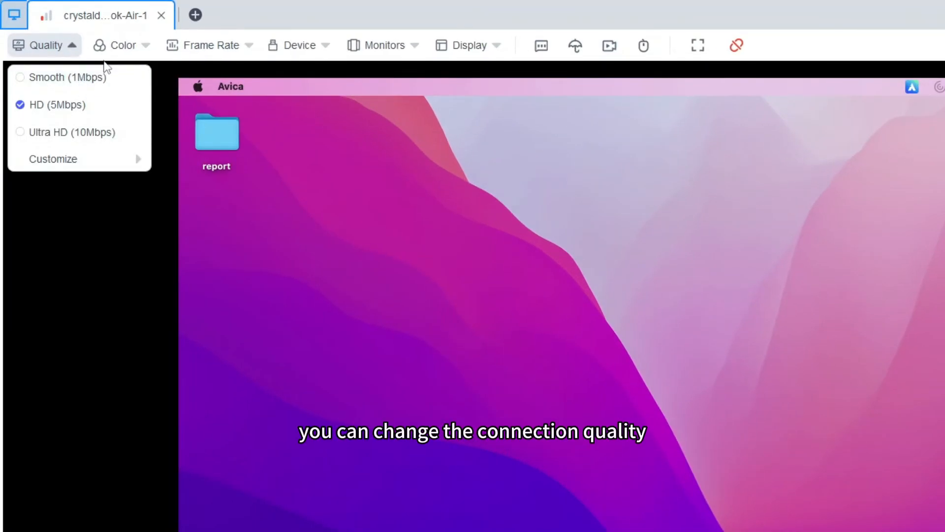
{"action": "left_click", "coordinate": [214, 45]}
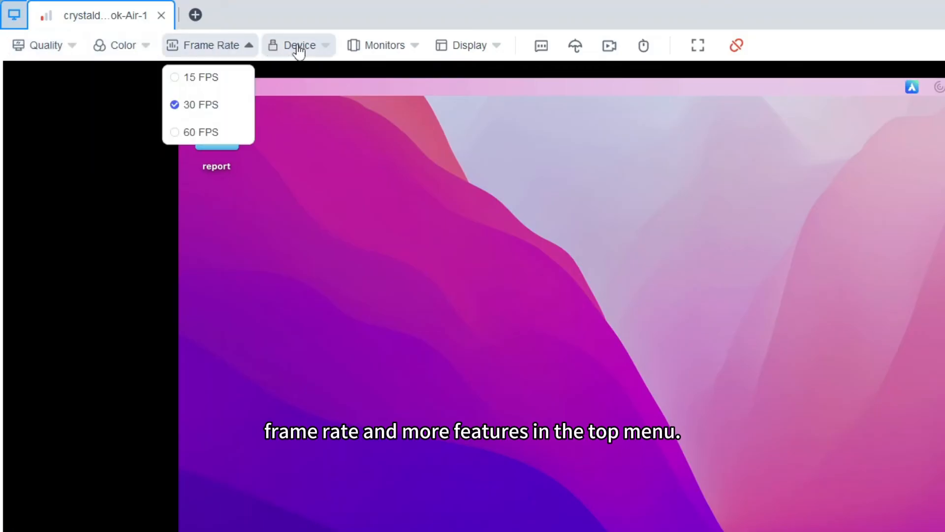